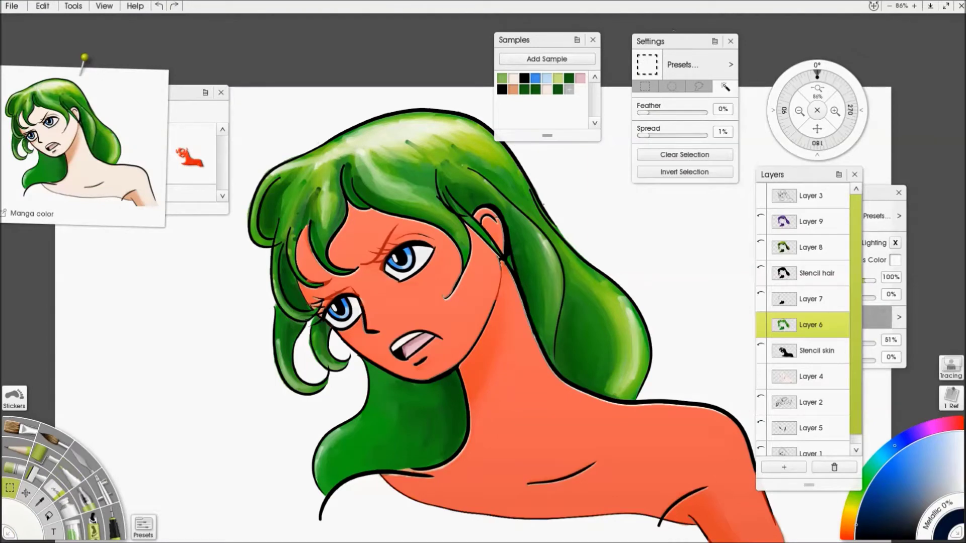
Step: Place the selection settings beside the drawing and switch the Selection tool to magic wand mode
drag(649, 41, 458, 309)
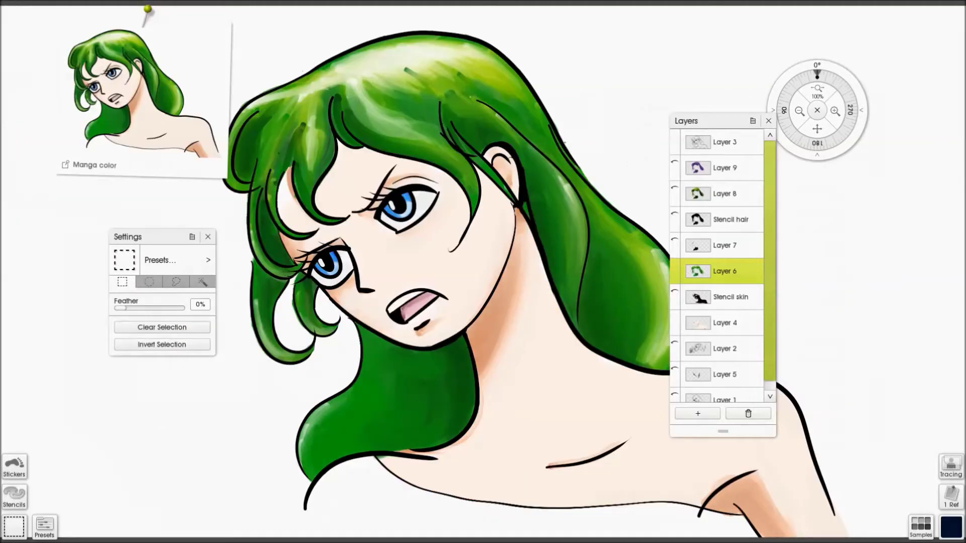
mouse_move(155, 237)
mouse_down()
mouse_move(160, 258)
mouse_move(146, 253)
mouse_up()
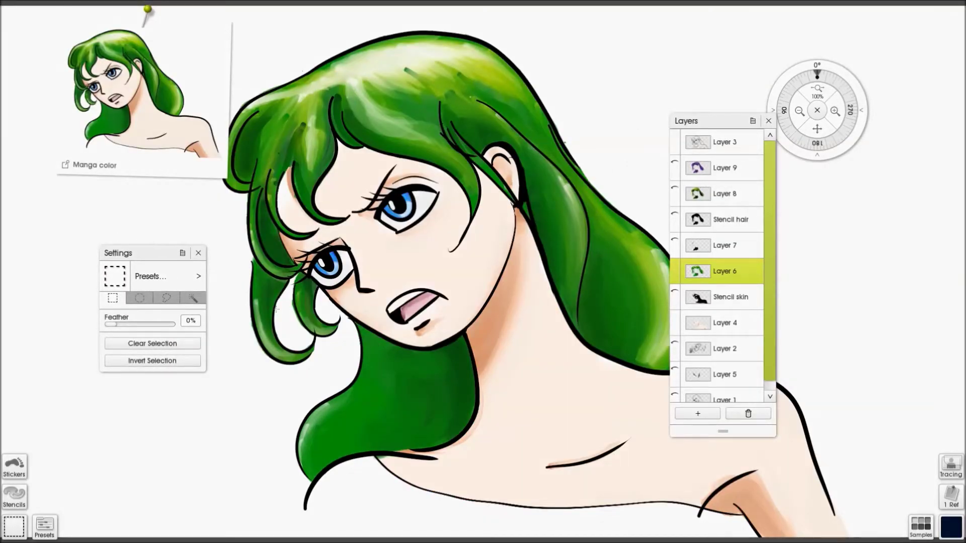
click(193, 298)
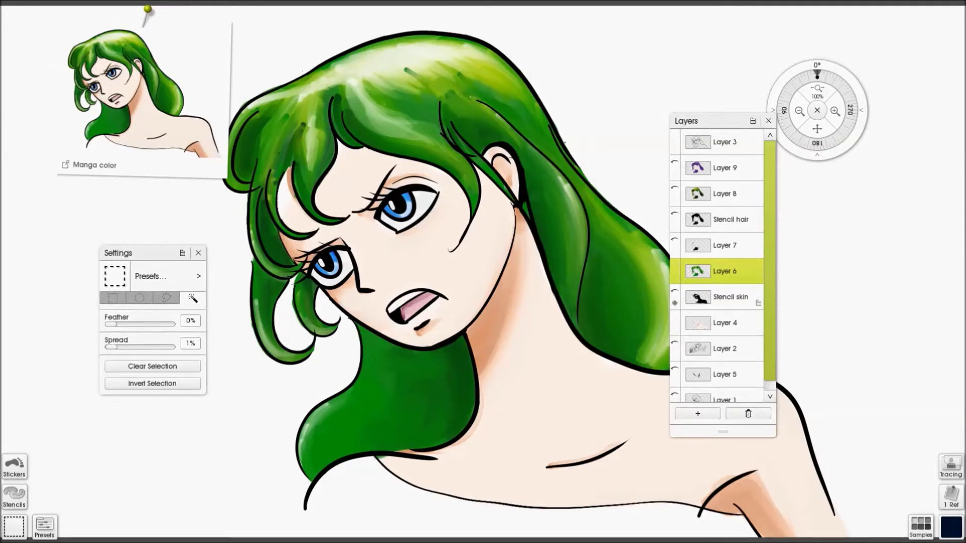
Step: Show the Stencil skin layer and hide the other layers so only the black skin silhouette is displayed
click(725, 297)
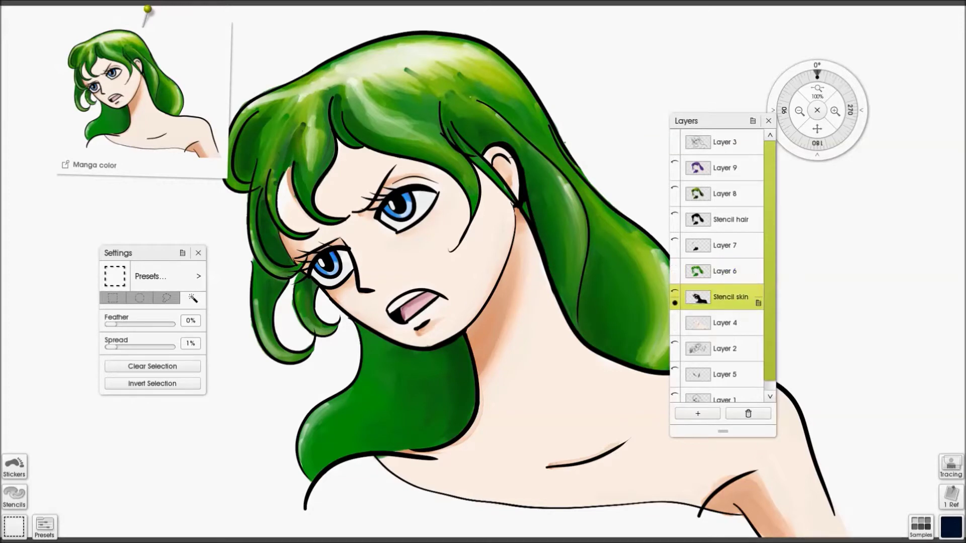
click(675, 291)
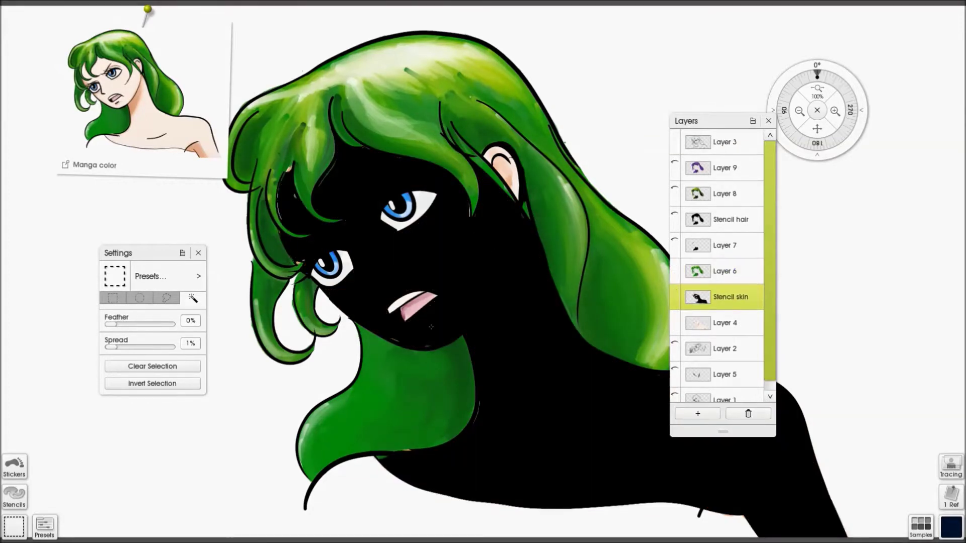
click(675, 304)
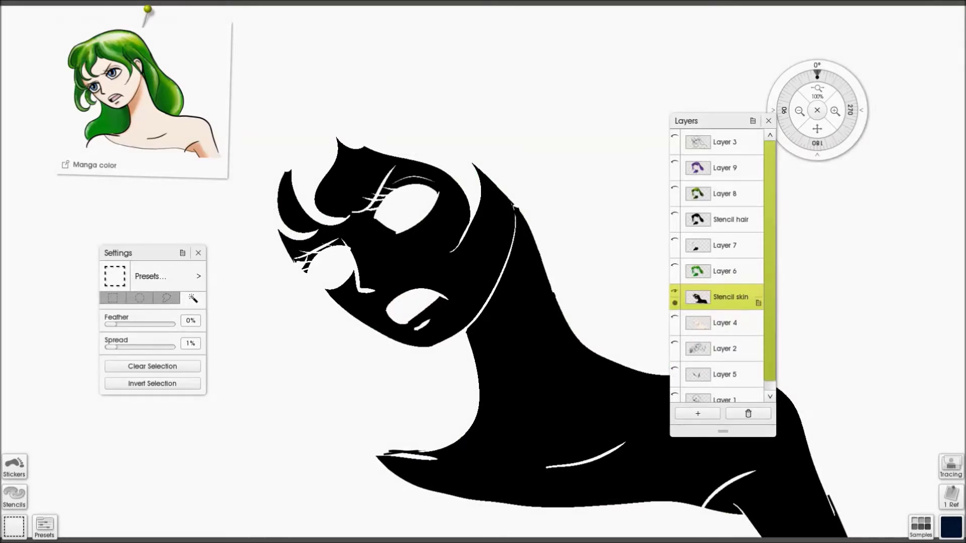
Step: Check the painted skin on Layer 4 alone and with the silhouette over it, leaving only Stencil skin shown
click(674, 291)
click(674, 317)
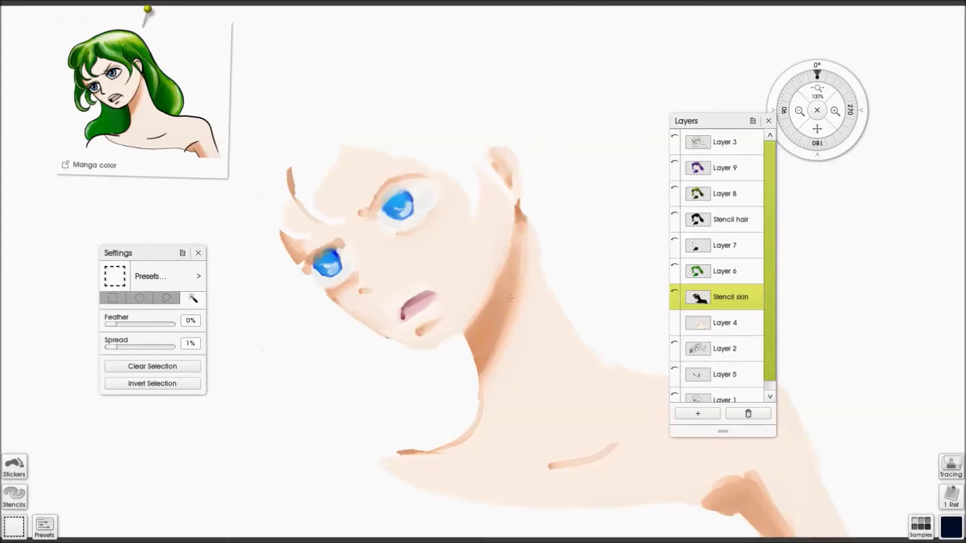
mouse_move(729, 298)
click(674, 291)
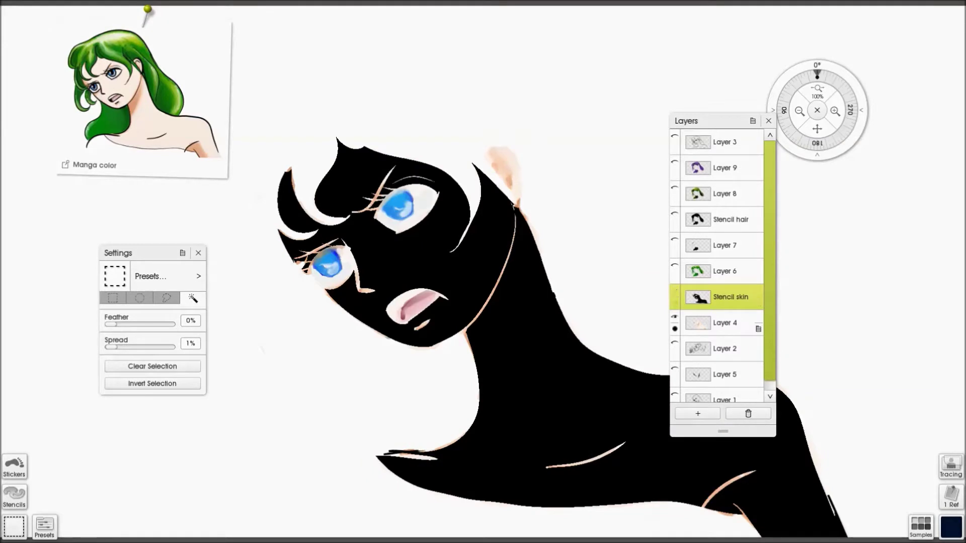
click(675, 317)
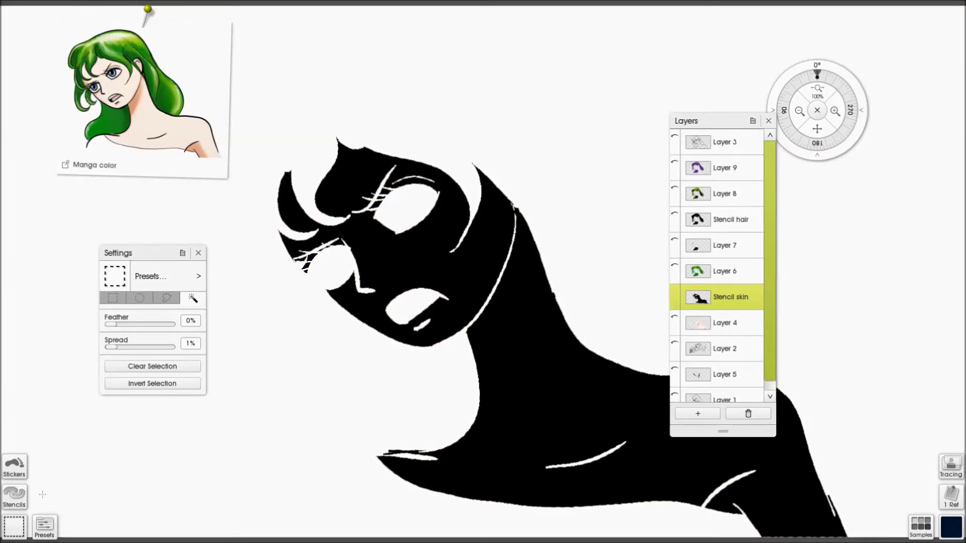
Step: Flood fill the neck and shoulders of the black silhouette on the Stencil skin layer with light blue
key(i)
click(951, 527)
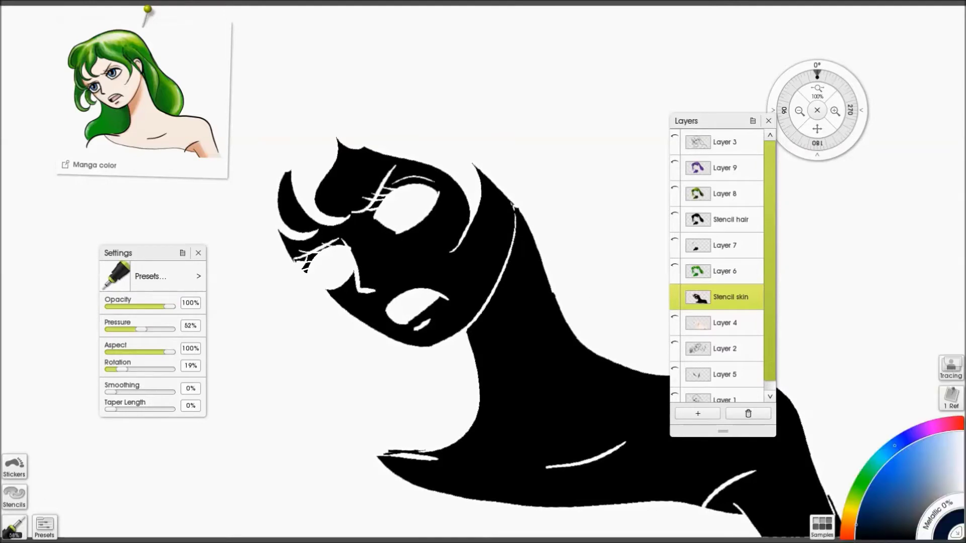
click(945, 443)
mouse_move(558, 246)
mouse_down()
mouse_move(443, 388)
mouse_move(599, 274)
mouse_move(481, 468)
mouse_move(704, 412)
mouse_move(784, 463)
mouse_move(830, 528)
mouse_move(513, 521)
mouse_move(450, 474)
mouse_move(549, 292)
mouse_up()
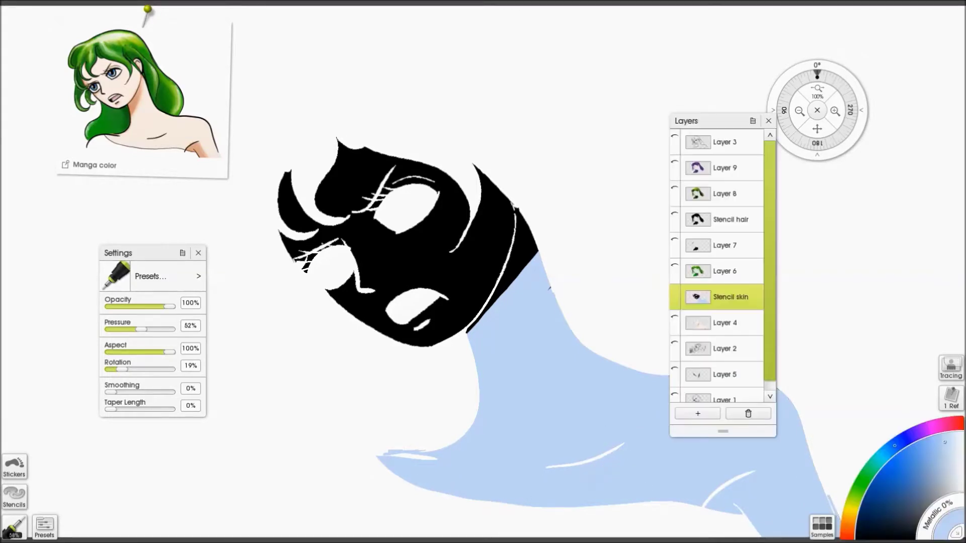
Step: Show the line art on Layer 3 and fill the remaining black face area of the silhouette with light blue
click(674, 137)
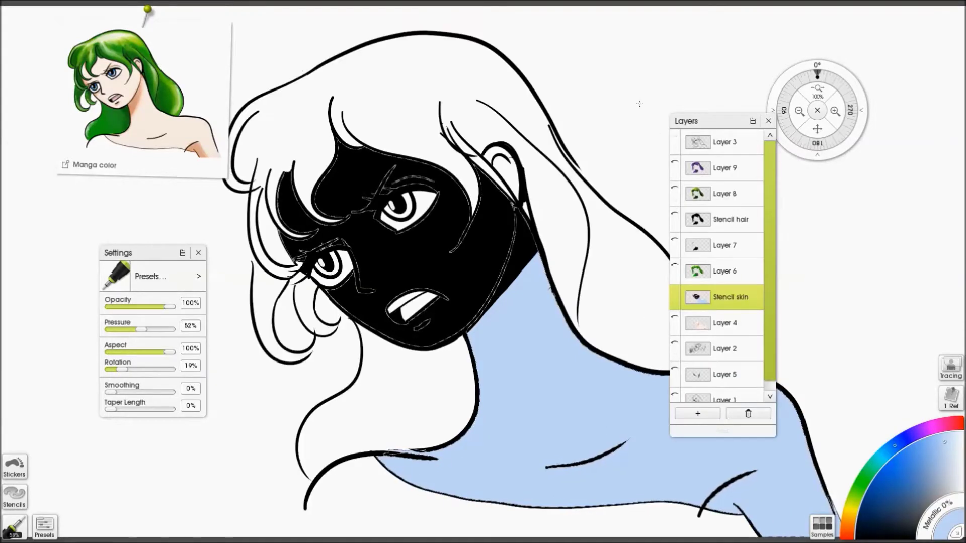
scroll(638, 103, down, 5)
drag(482, 255, 497, 229)
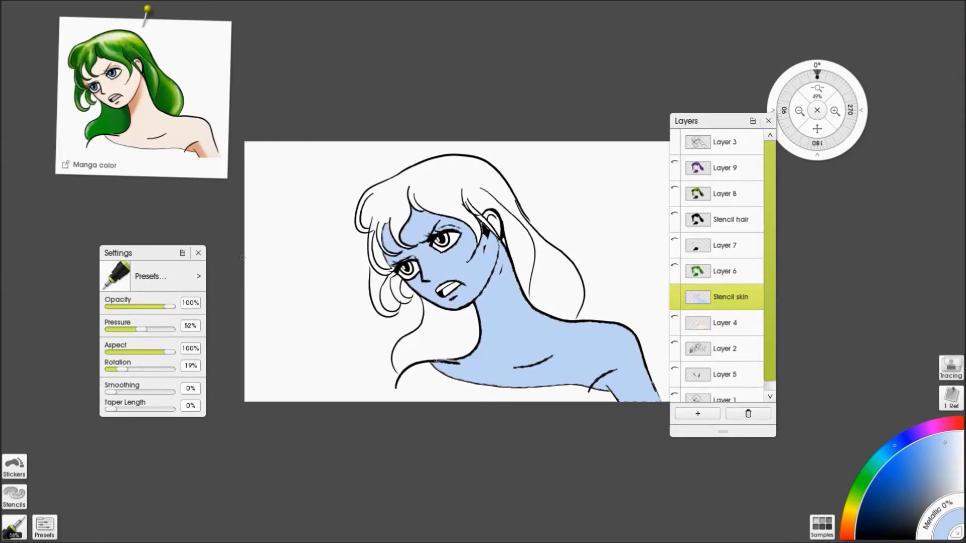
Step: Invert the current selection around the skin area and pick a darker blue as the painting colour
drag(121, 253, 157, 211)
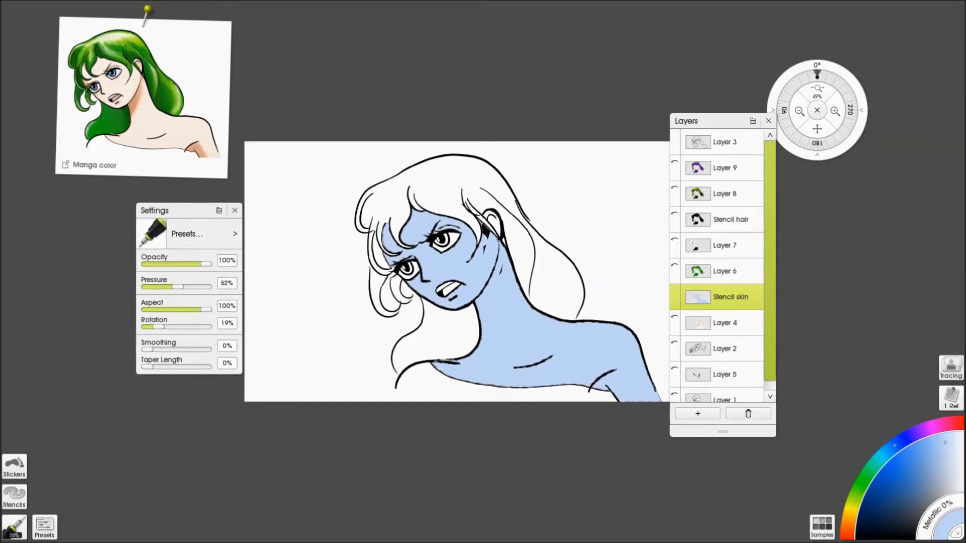
scroll(473, 275, up, 4)
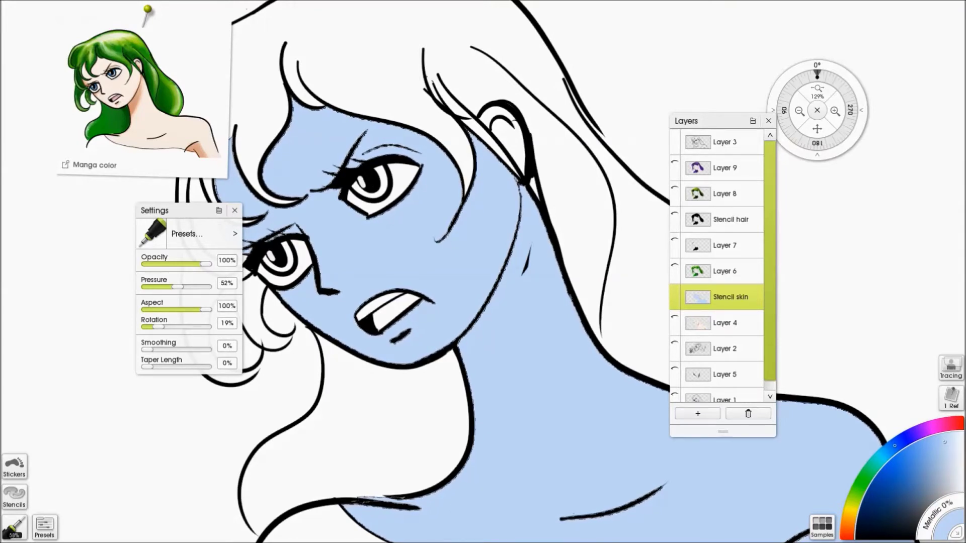
key(s)
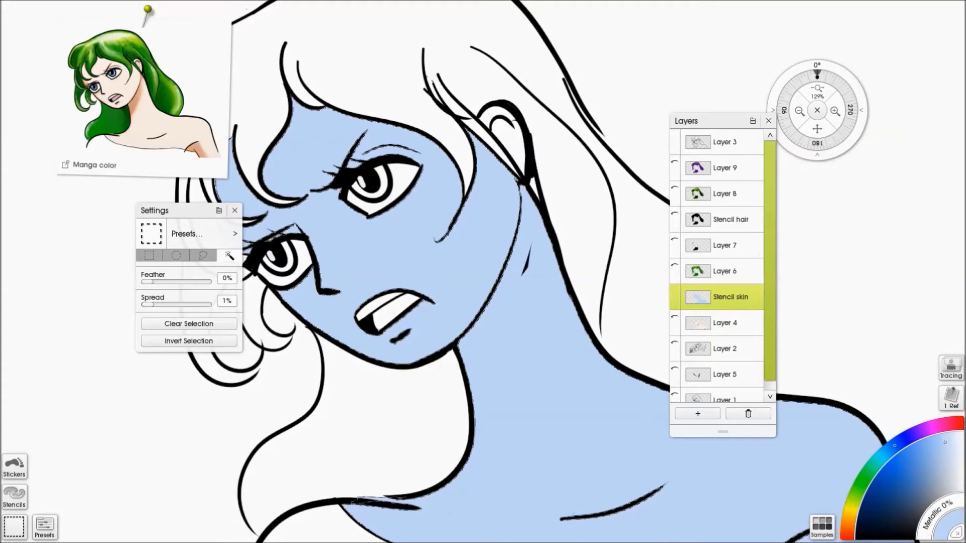
drag(176, 211, 102, 270)
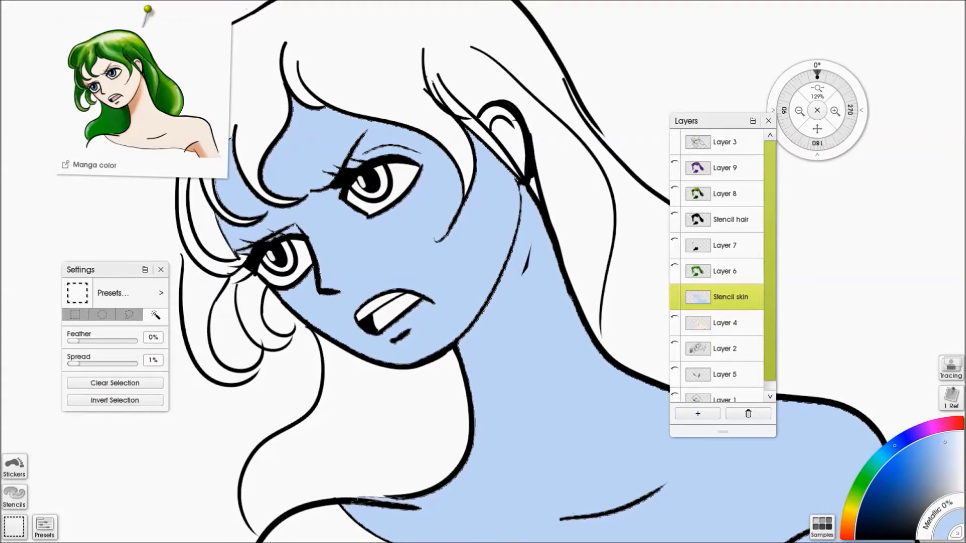
click(115, 400)
click(895, 512)
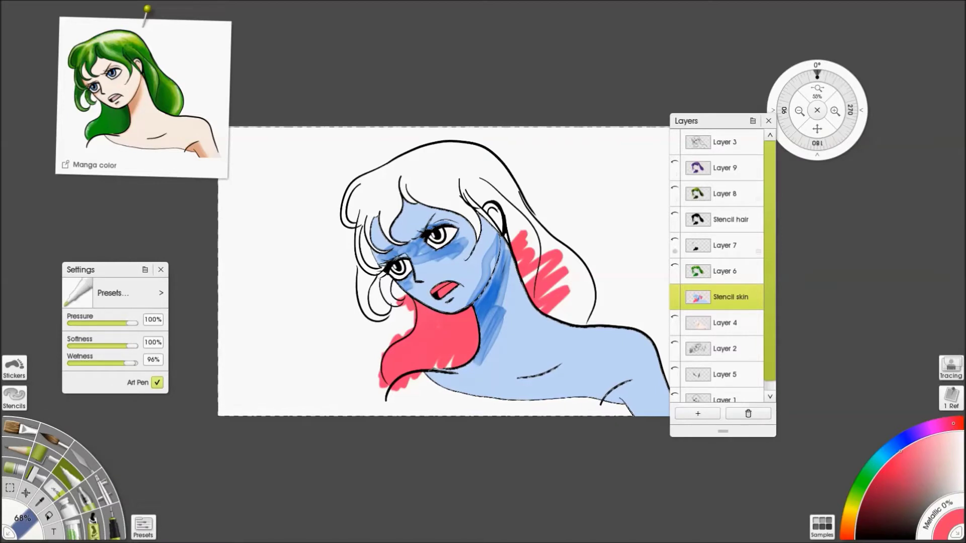
Step: Hide and show the Stencil skin layer to compare the line art with and without the blue and pink paint
click(675, 292)
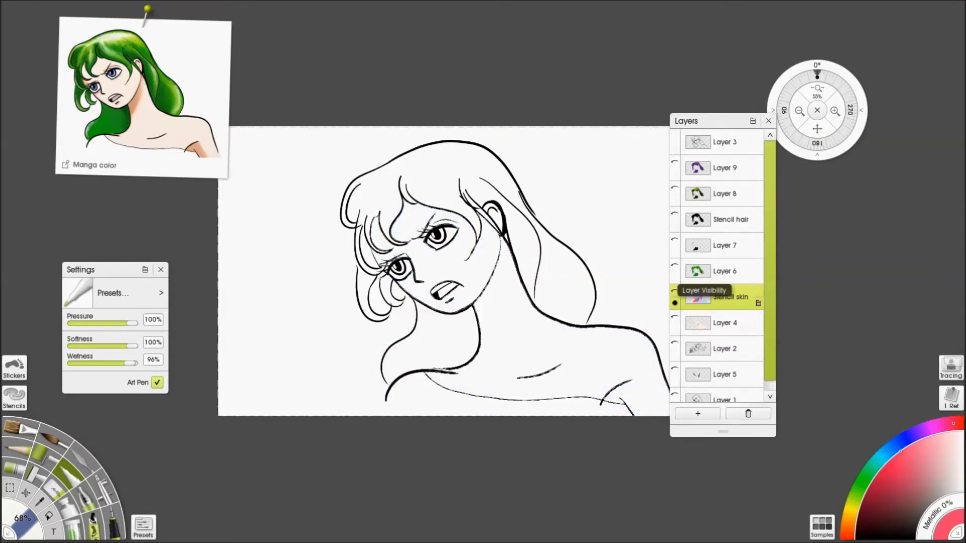
click(675, 292)
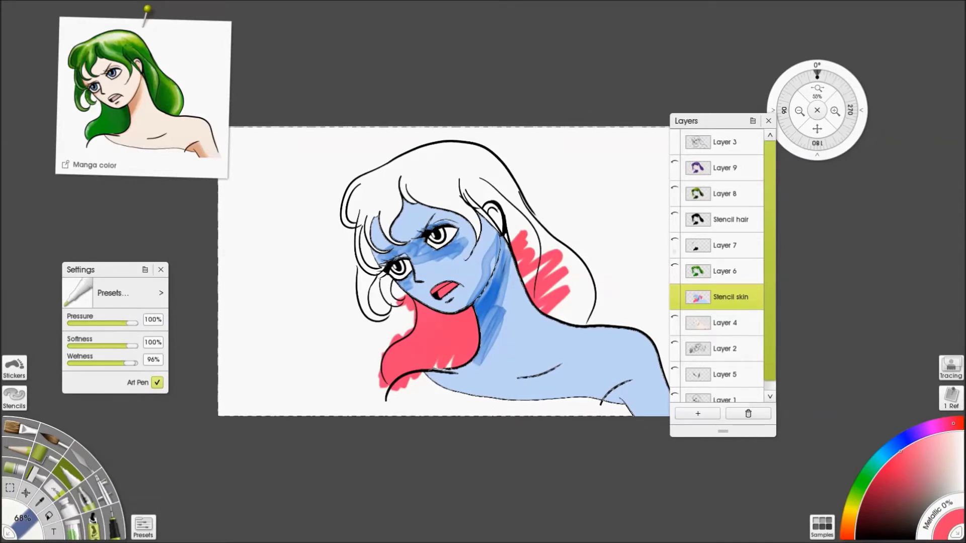
click(675, 291)
click(675, 292)
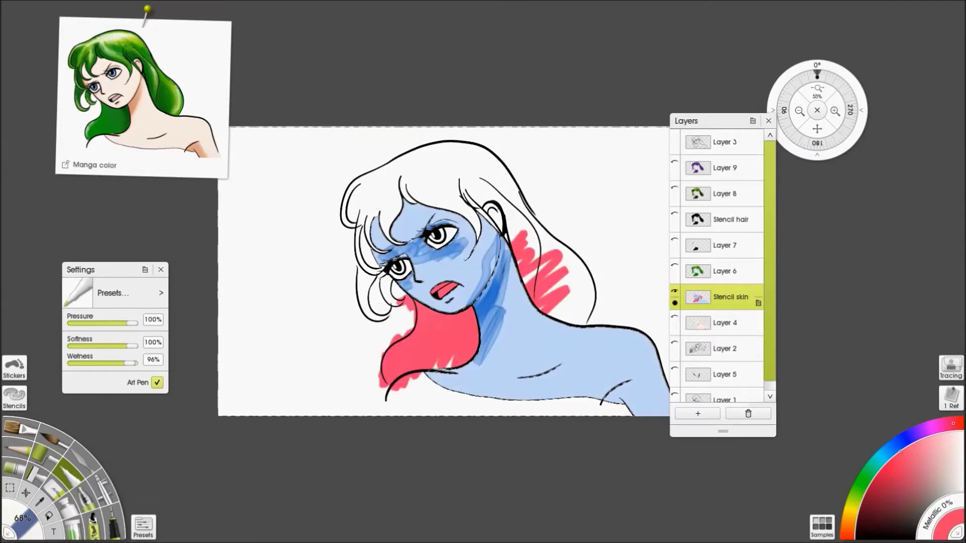
Step: Select the white background around the figure with the magic wand and invert the selection
mouse_move(674, 382)
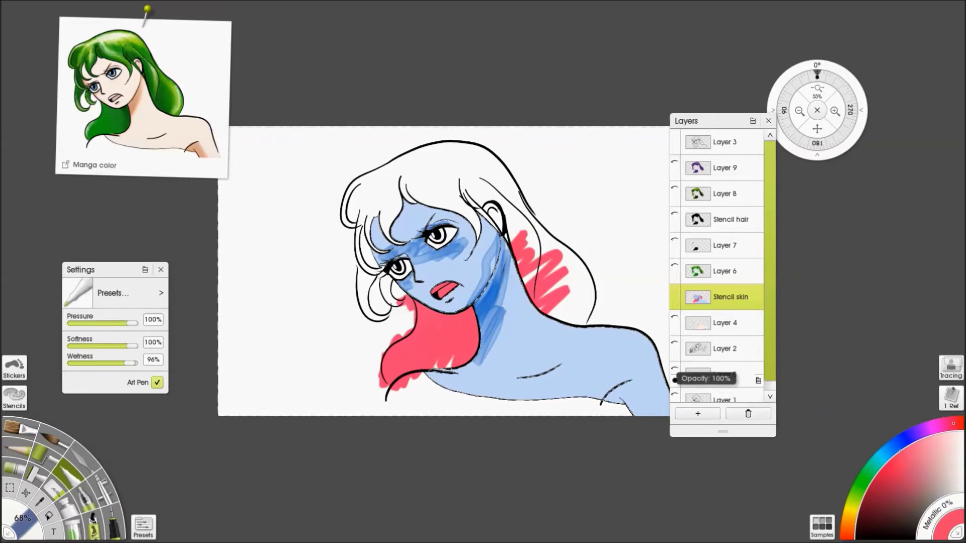
key(s)
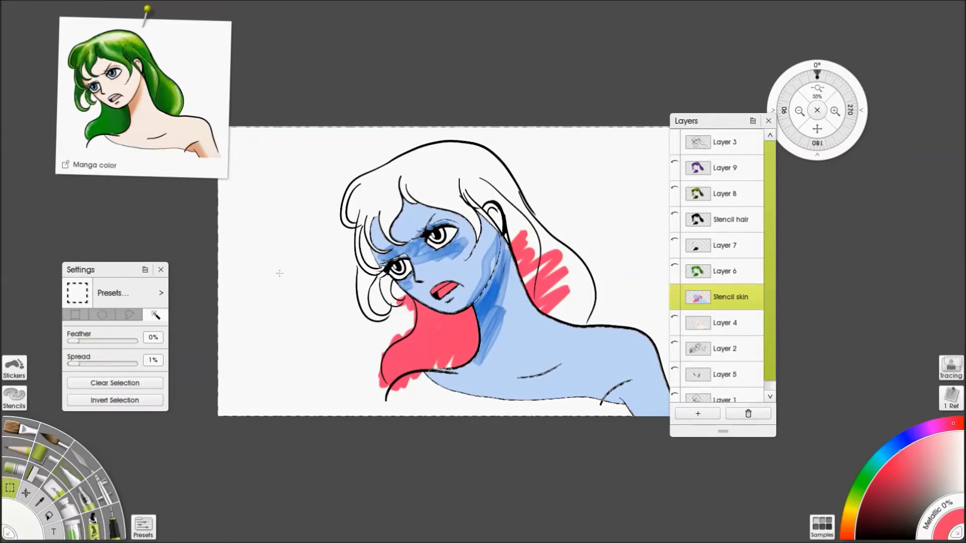
click(305, 347)
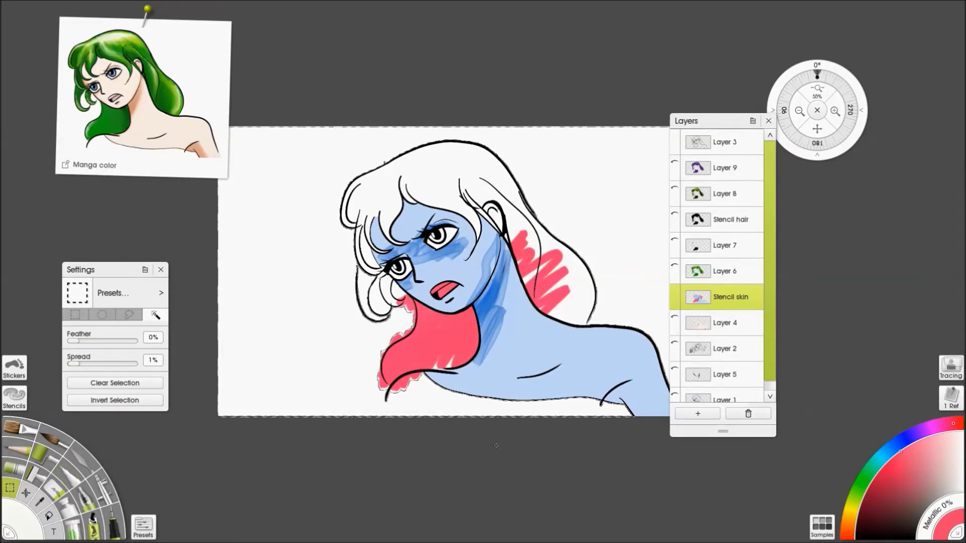
click(115, 400)
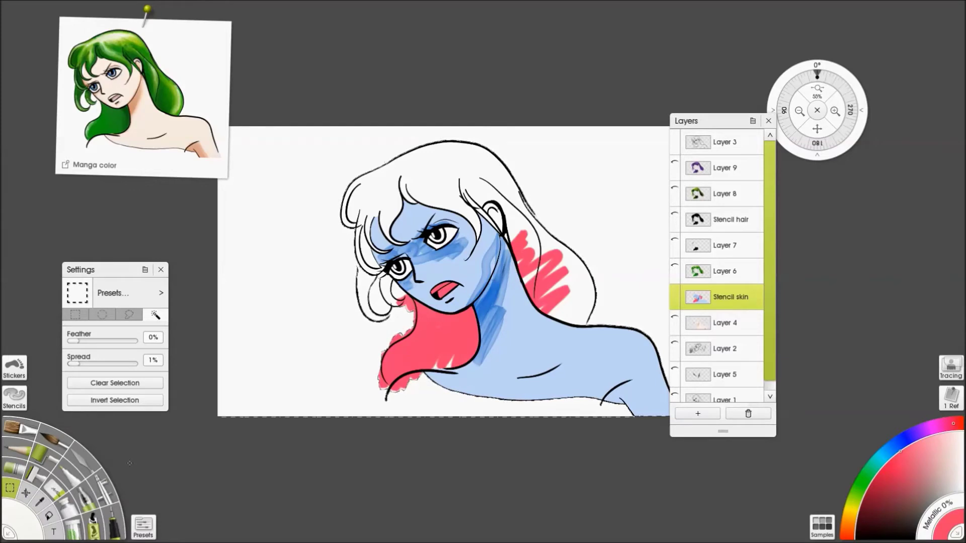
Step: View the active stencils and toggle the hair stencil on and off
click(14, 397)
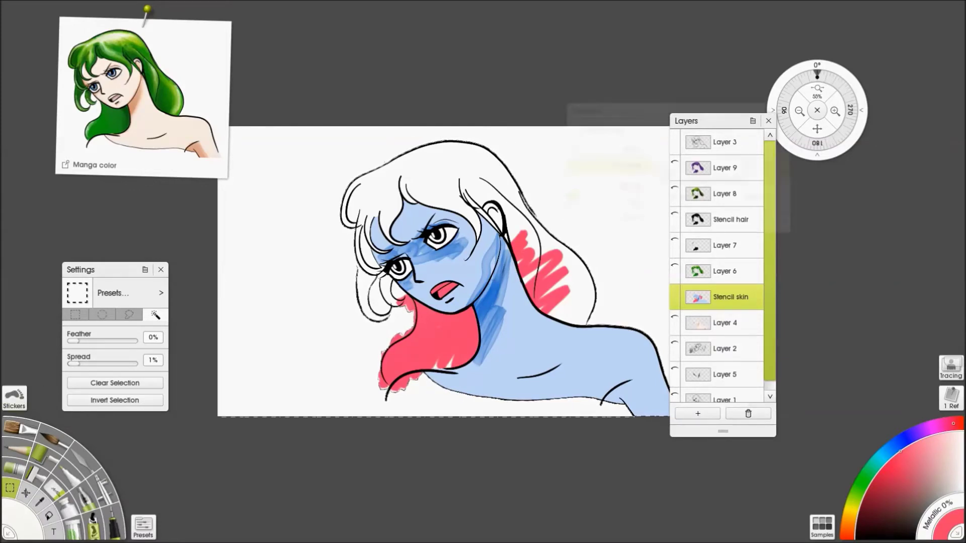
click(631, 149)
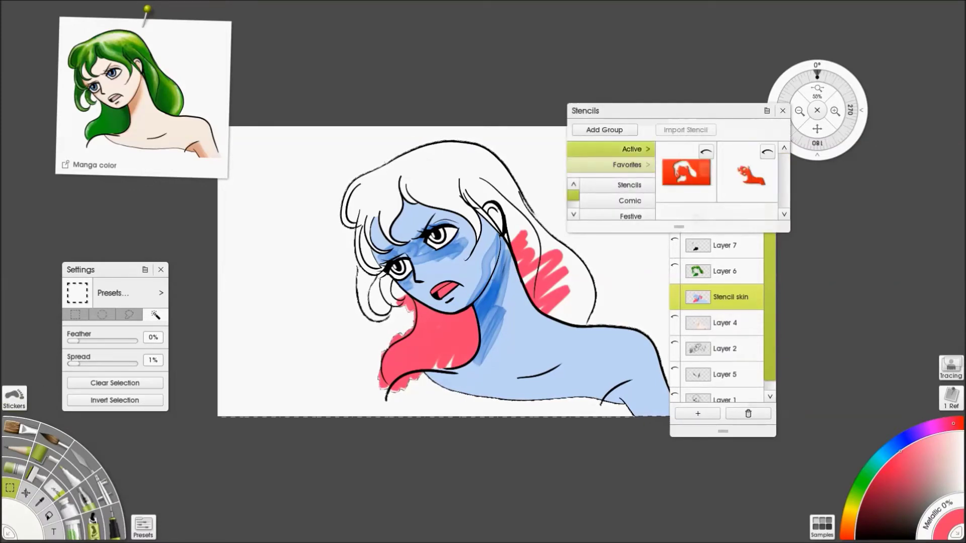
click(706, 152)
click(705, 152)
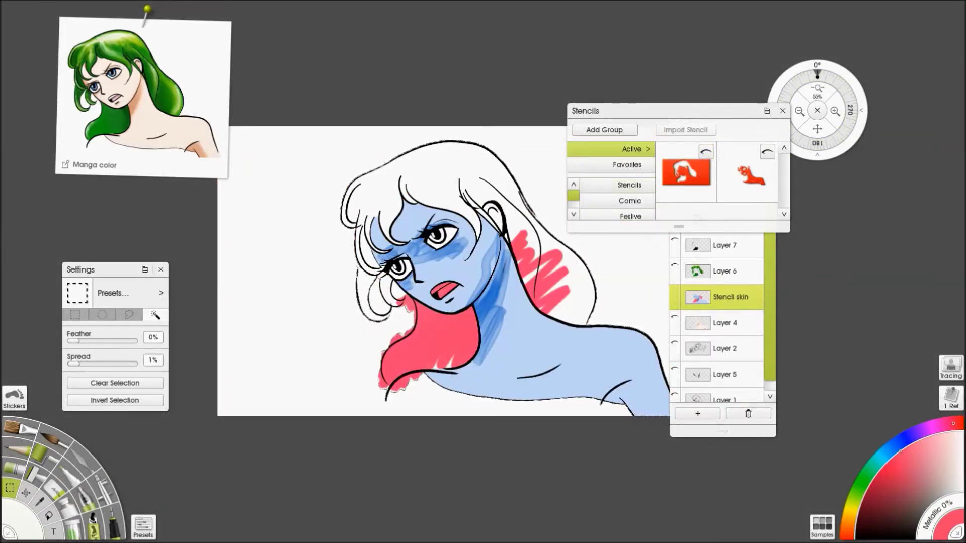
Step: Place the Bar gradient stencil over the head and shoulders and airbrush pink through it on Layer 10
drag(679, 227, 679, 388)
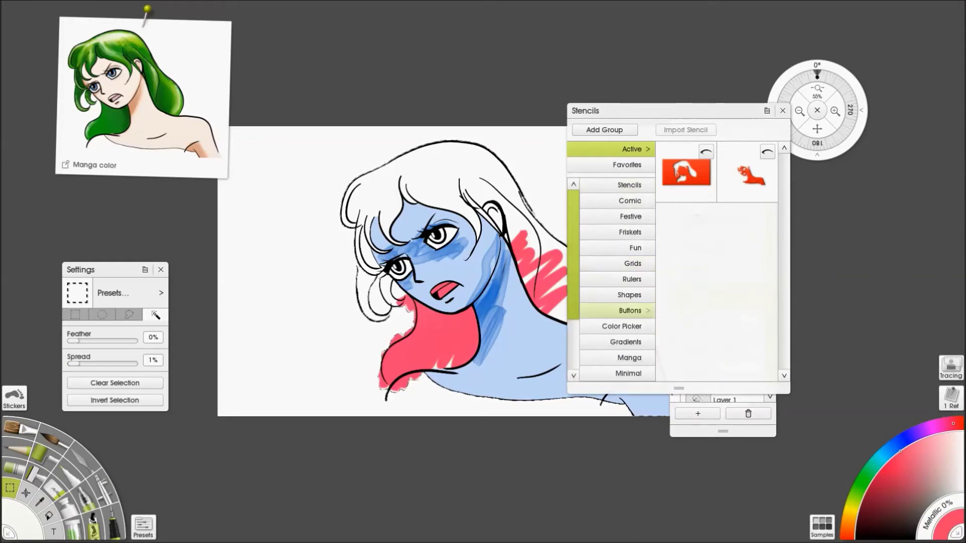
click(625, 342)
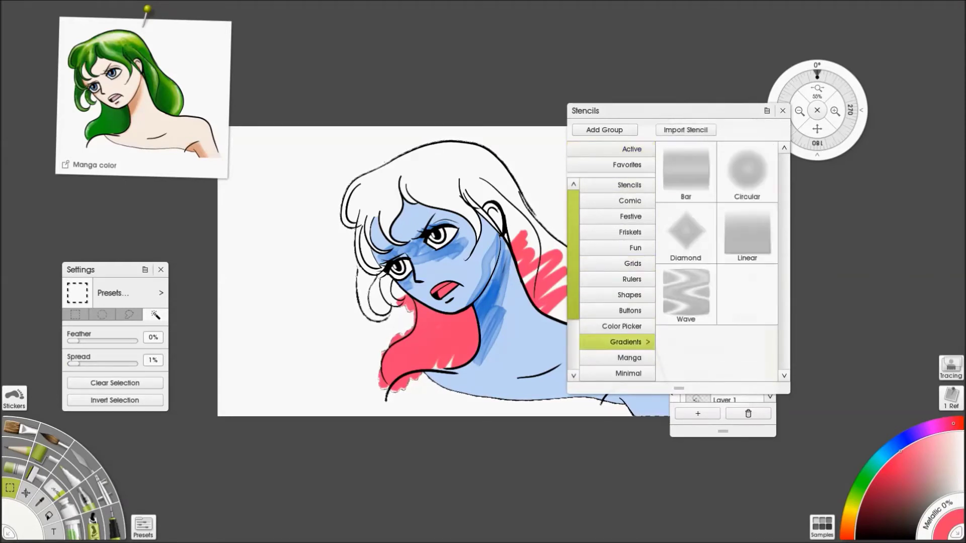
click(683, 162)
drag(515, 356, 353, 327)
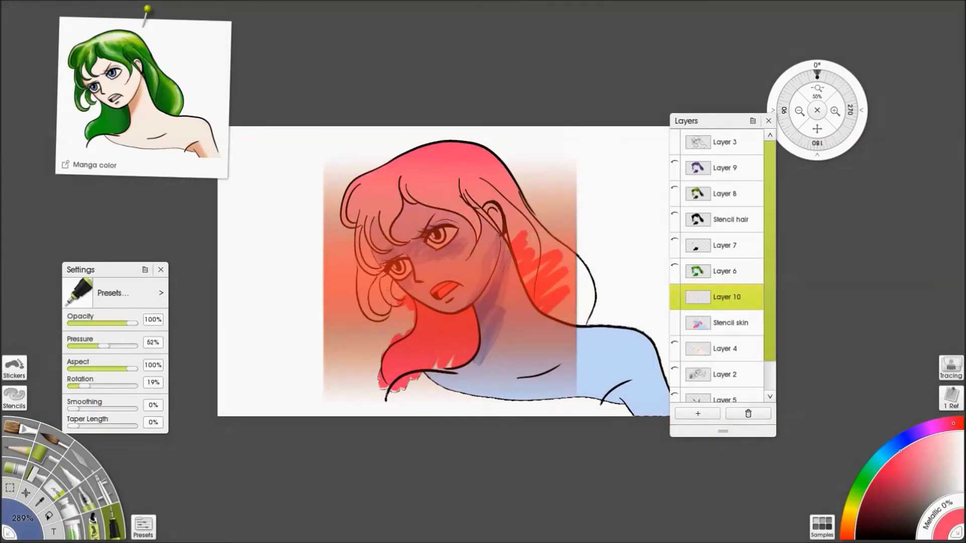
mouse_move(387, 291)
mouse_down()
mouse_move(497, 261)
mouse_move(519, 302)
mouse_up()
click(454, 267)
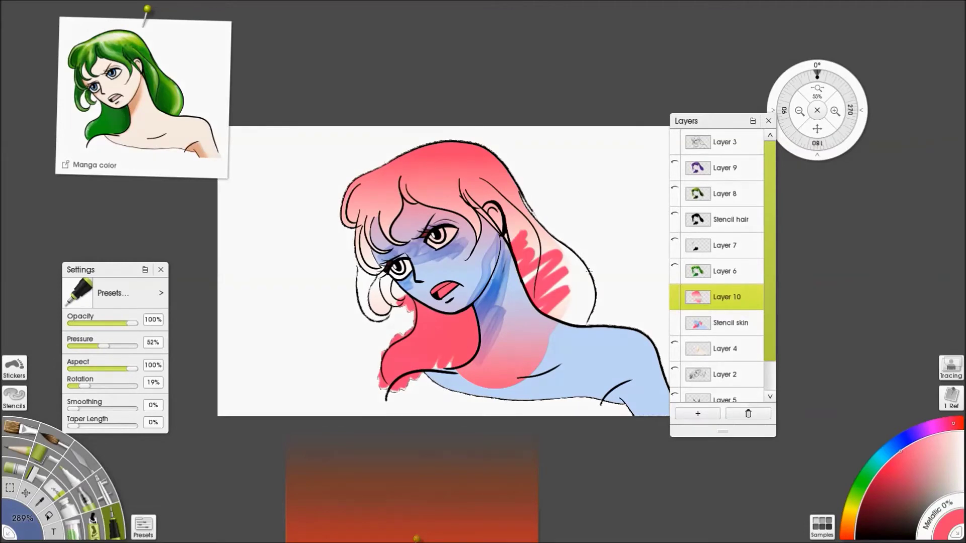
Step: Clear the current selection and draw a circular selection with 100% feather on the background beside the face
key(s)
drag(589, 272, 605, 283)
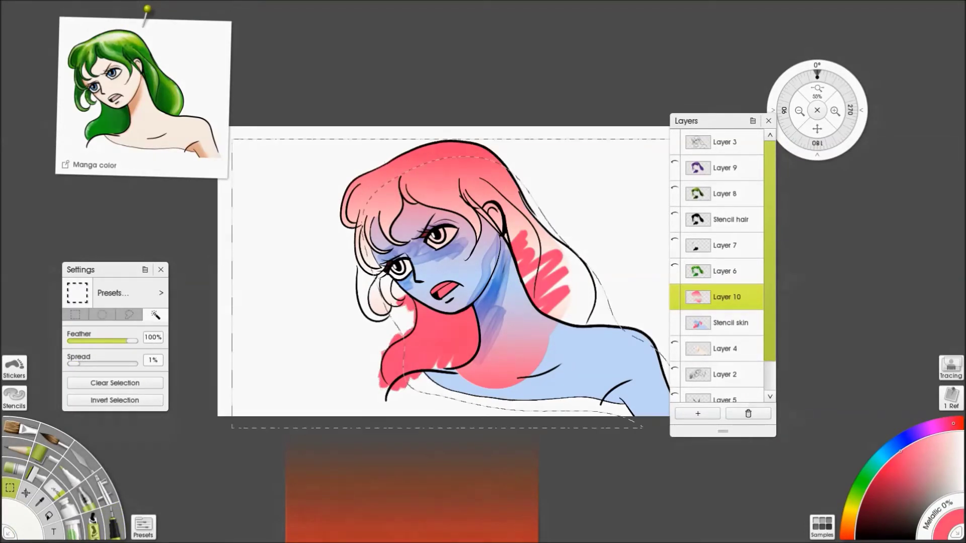
click(242, 401)
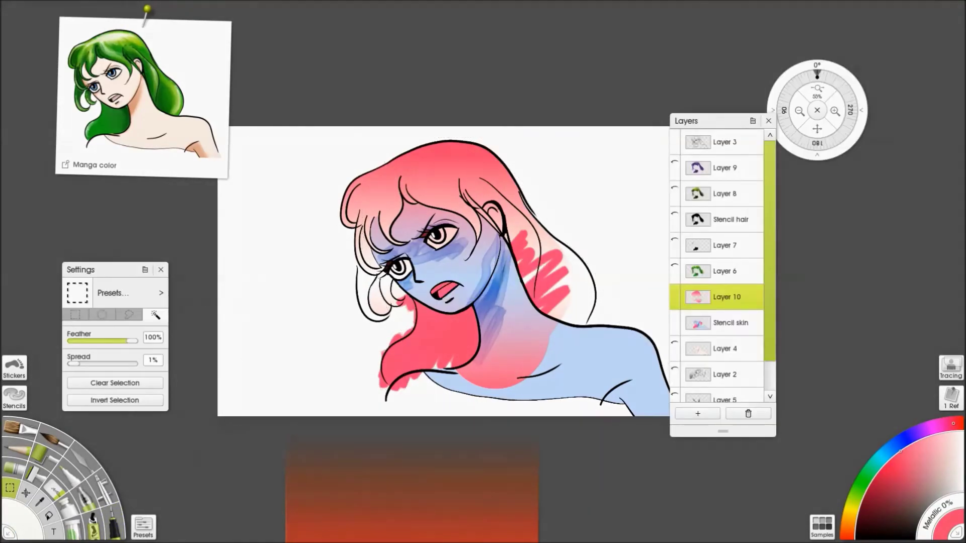
click(102, 315)
drag(260, 240, 377, 374)
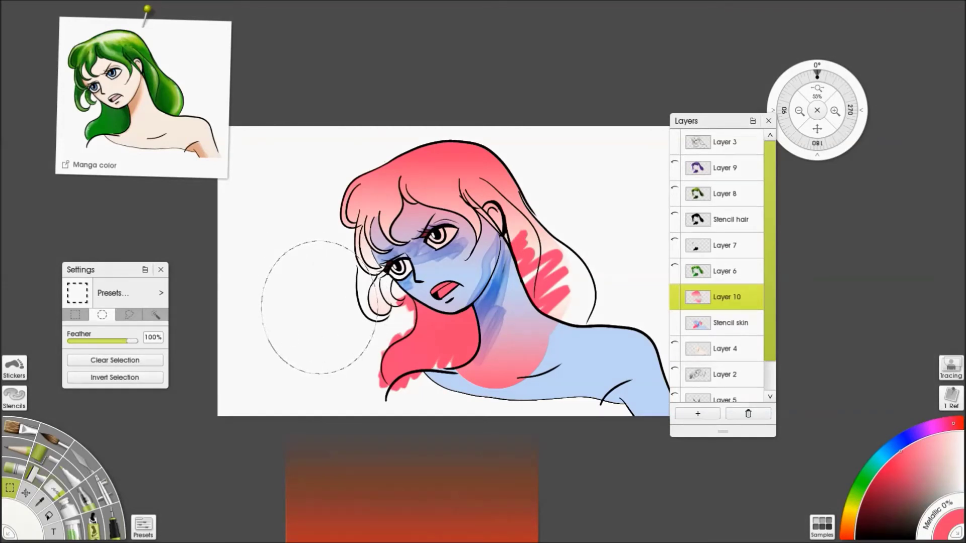
Step: Airbrush pink over the feathered circular selection beside the face and undo the stroke
click(114, 524)
mouse_move(282, 216)
mouse_down()
mouse_move(330, 260)
mouse_move(274, 375)
mouse_move(354, 424)
mouse_up()
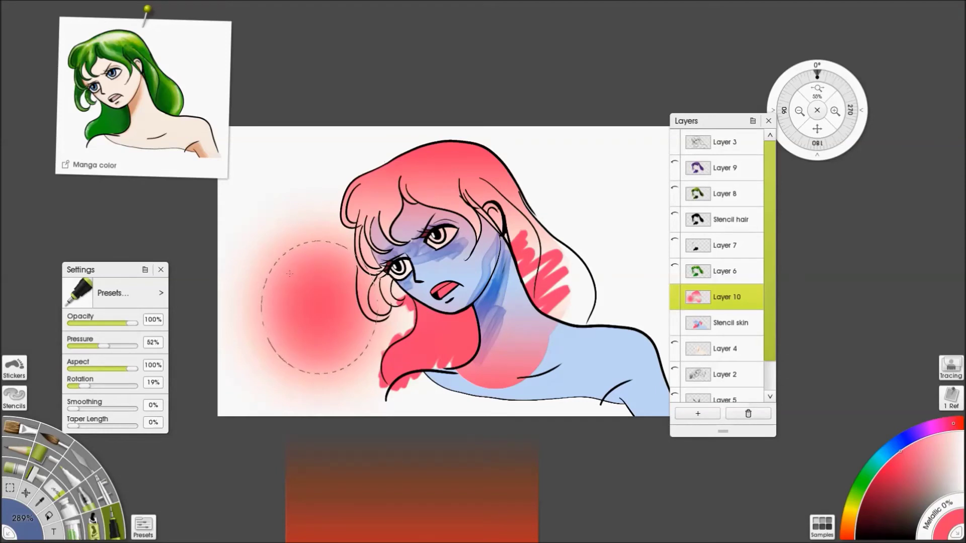
key(ctrl+z)
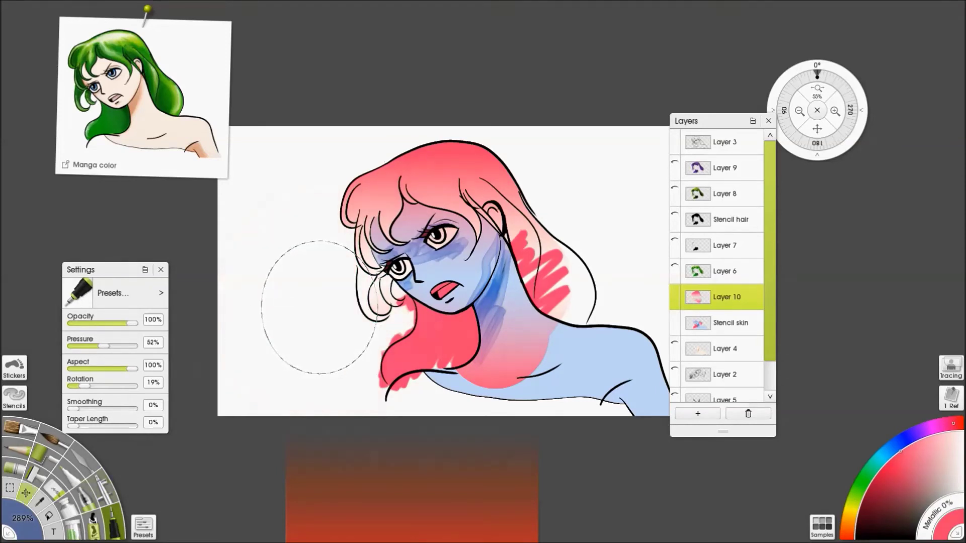
key(ctrl+t)
key(ctrl+z)
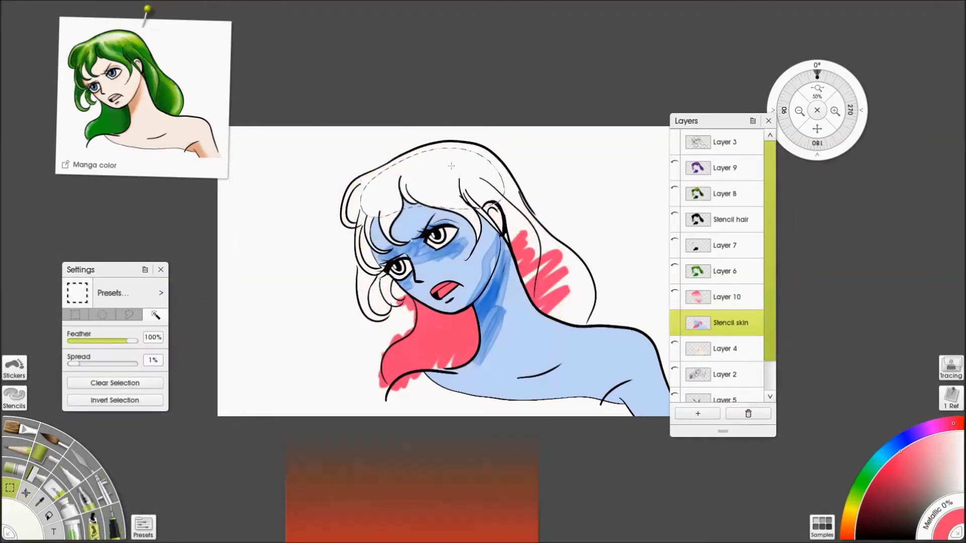
Step: Airbrush pink over the feathered selection on top of the hair, on the Stencil skin layer
scroll(449, 171, up, 5)
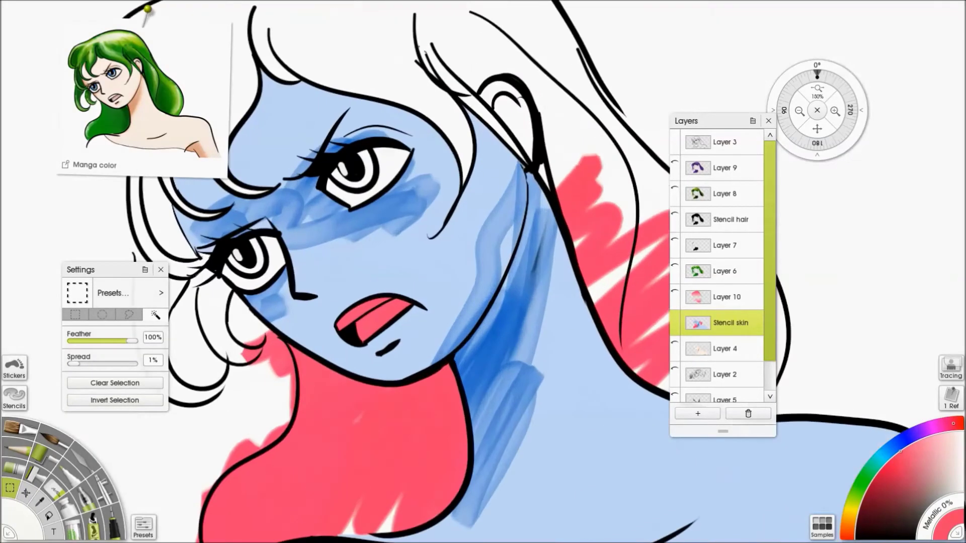
drag(449, 171, 478, 259)
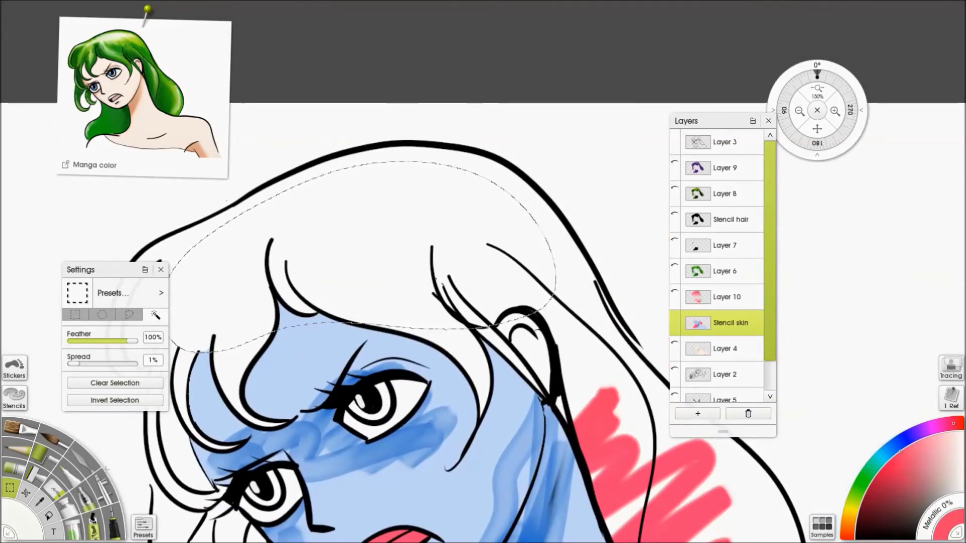
key(a)
mouse_move(241, 216)
mouse_down()
mouse_move(362, 202)
mouse_move(418, 261)
mouse_move(563, 377)
mouse_up()
scroll(445, 250, down, 5)
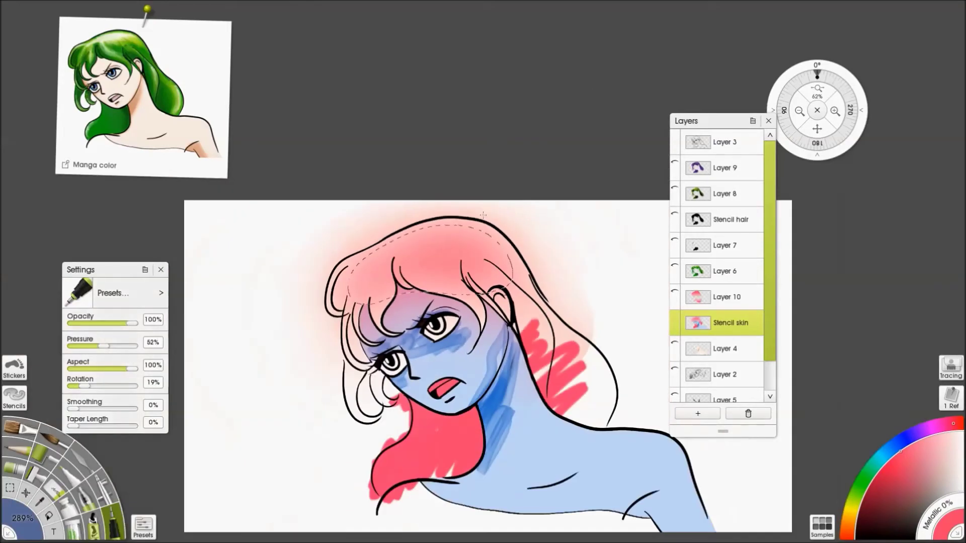
Step: Enable the hair stencil among the active stencils and hide the Stencil skin layer
click(14, 398)
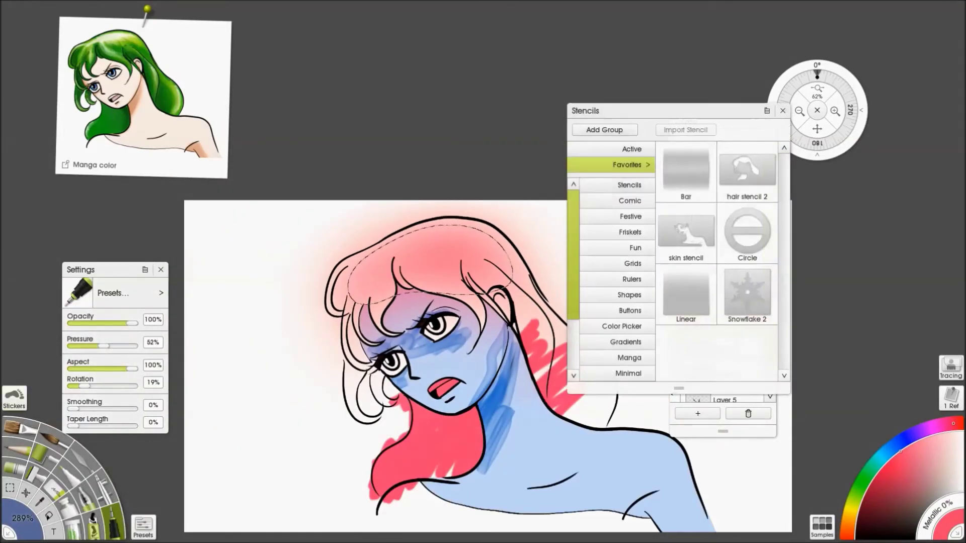
click(631, 150)
click(706, 151)
click(783, 111)
click(674, 323)
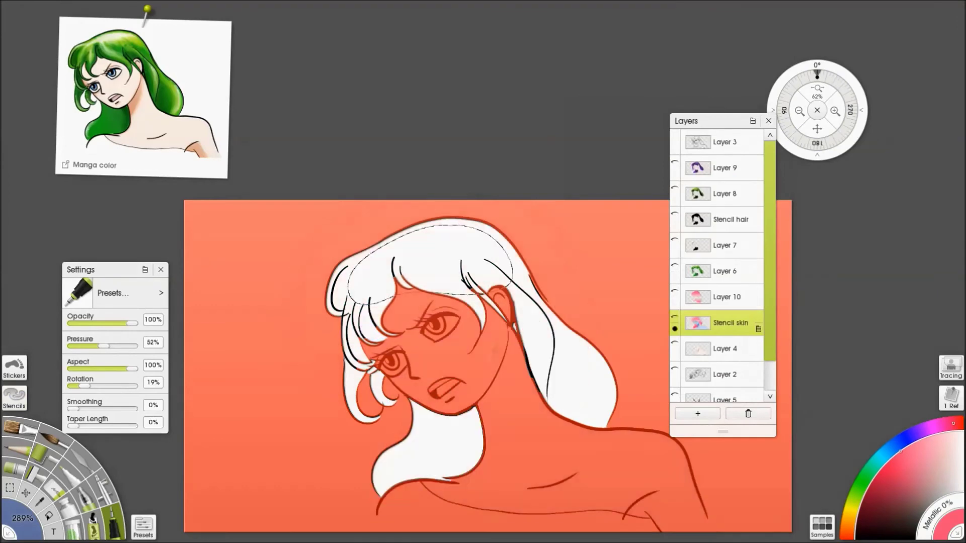
Step: On a new layer with the selection cleared, airbrush pink across the hair through the hair stencil
click(289, 312)
click(698, 414)
key(ctrl+d)
mouse_move(334, 302)
mouse_down()
mouse_move(480, 266)
mouse_move(601, 334)
mouse_up()
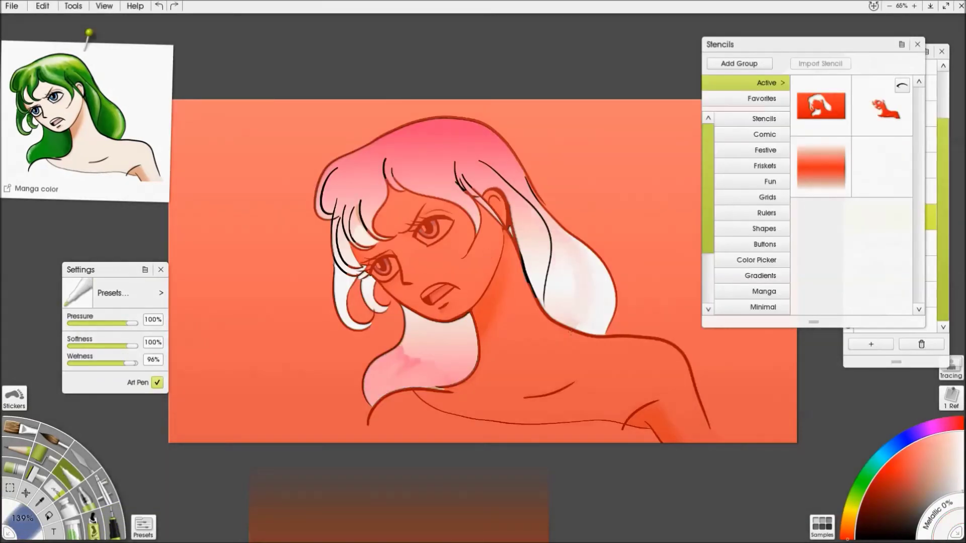
mouse_move(453, 322)
mouse_down()
mouse_move(444, 346)
mouse_move(347, 282)
mouse_up()
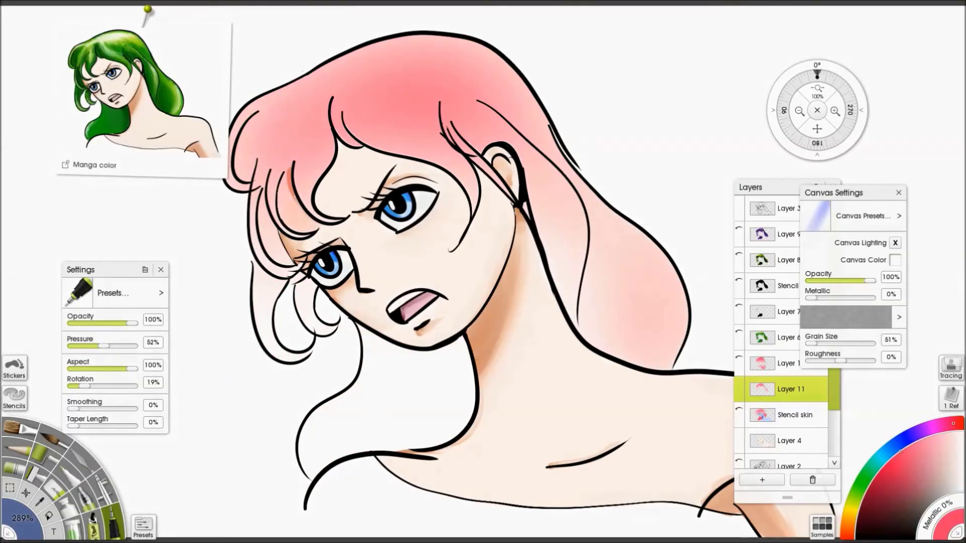
Step: Set the canvas grain size to 400% and roughness to 100%, and turn on canvas lighting
drag(865, 343, 873, 344)
drag(840, 360, 872, 361)
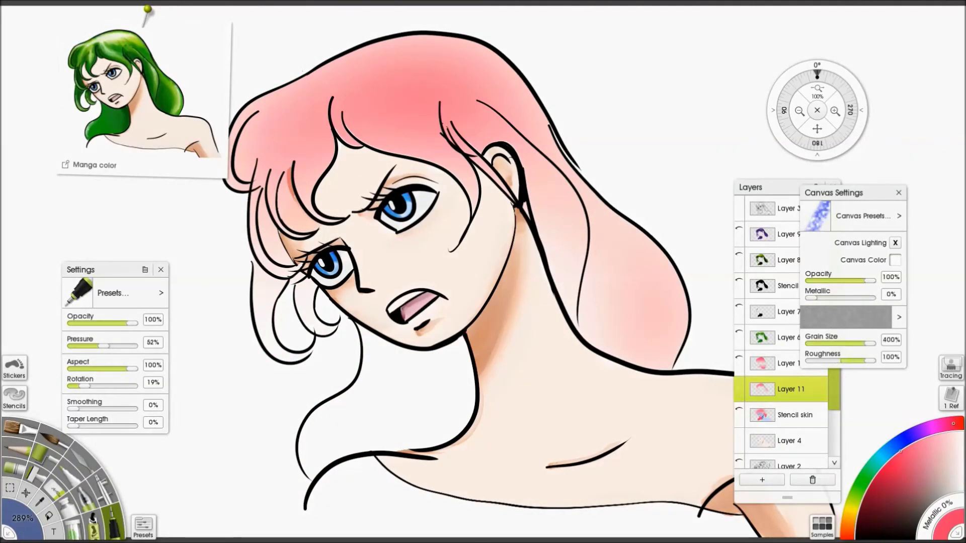
click(895, 243)
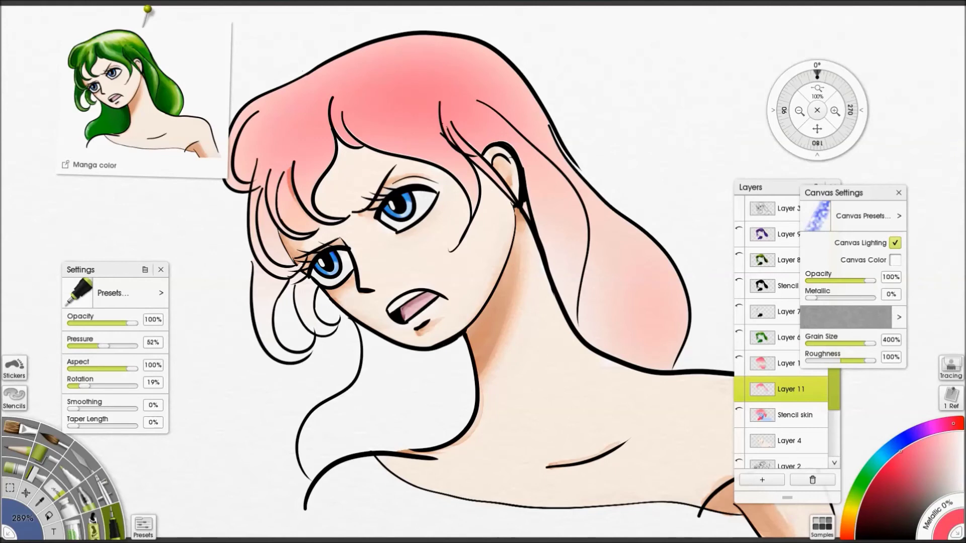
click(895, 243)
click(895, 243)
click(899, 192)
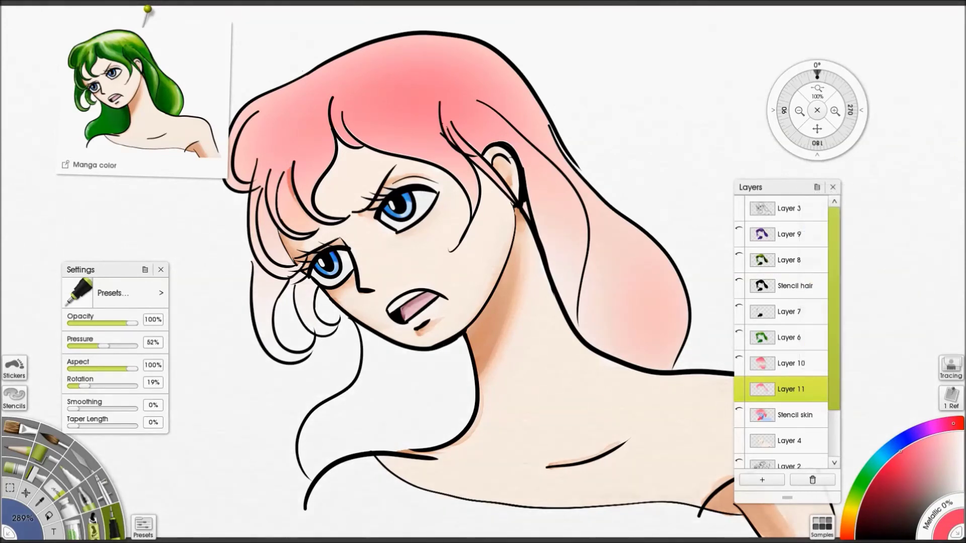